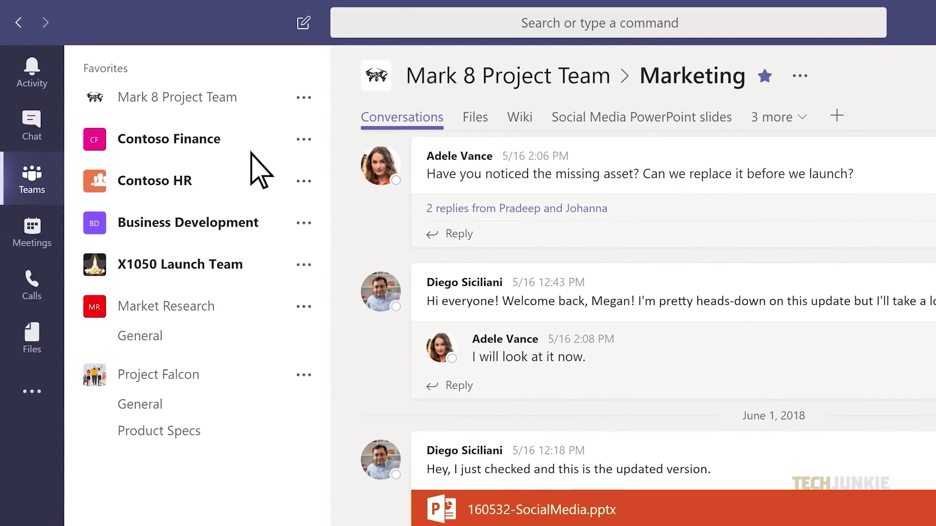
Open the dial pad from the call options and start entering a phone number
click(197, 100)
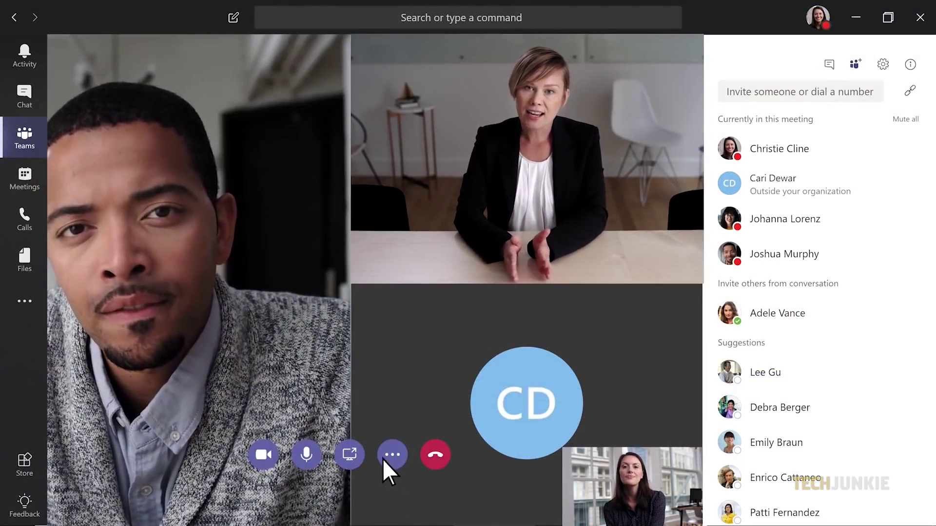
click(390, 457)
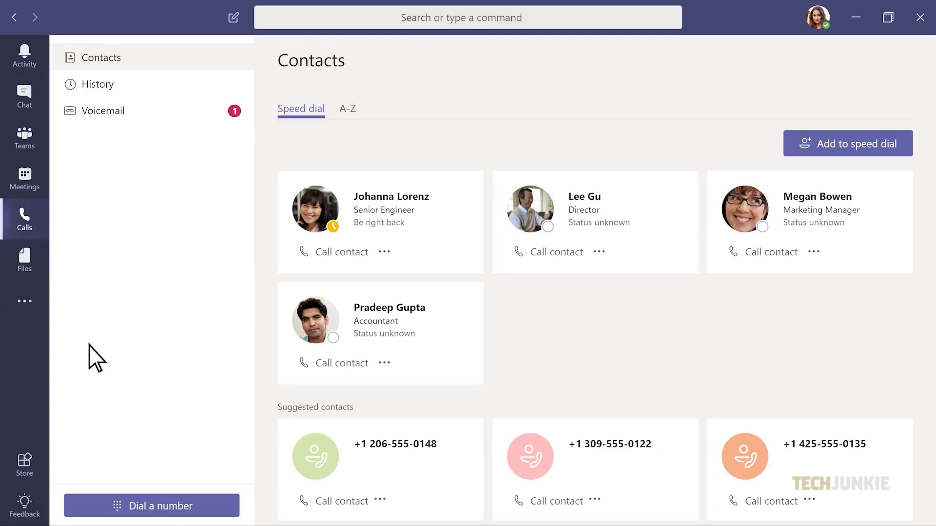
click(148, 507)
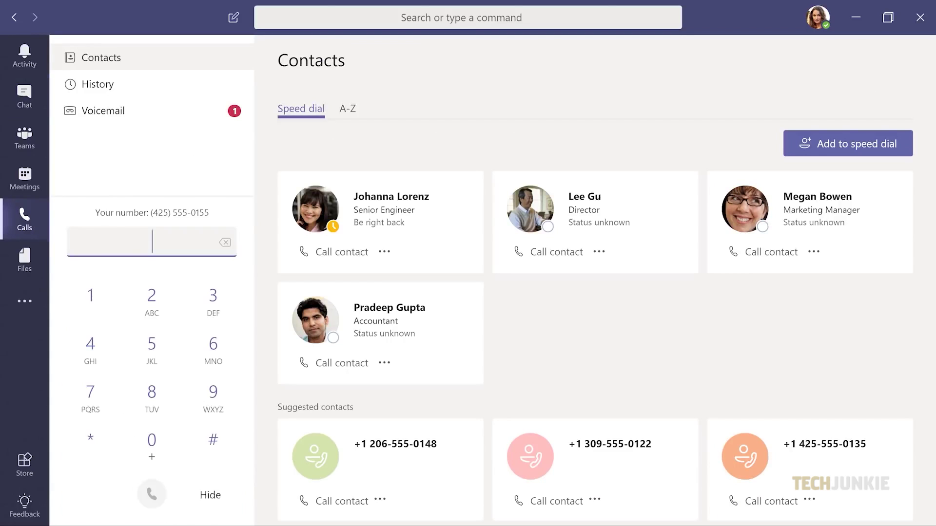
text(206-555-0)
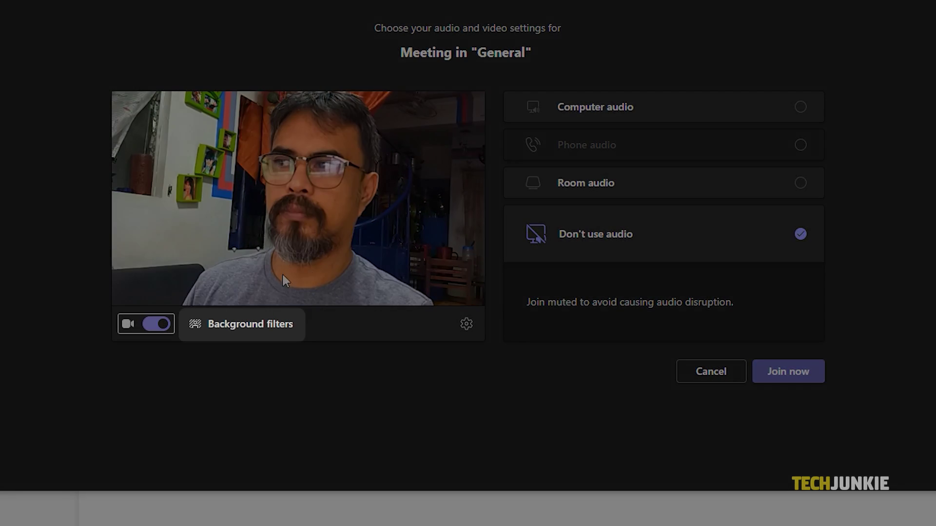
Try the Blur filter, then apply the Ice Hotel background to the camera preview
click(239, 323)
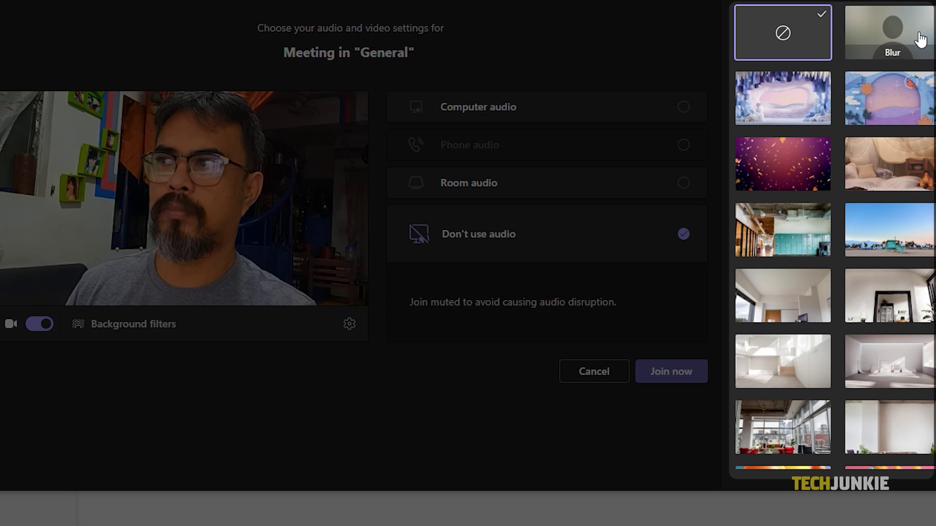
click(920, 39)
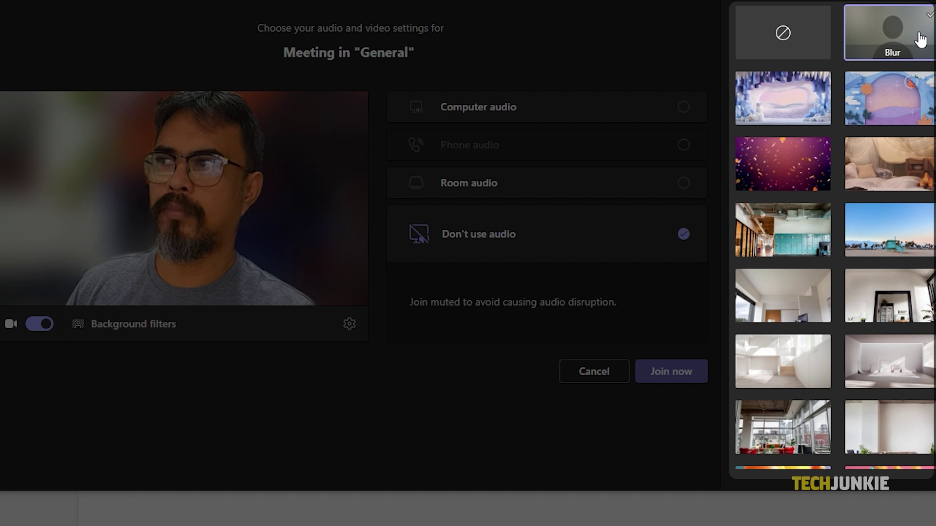
click(804, 112)
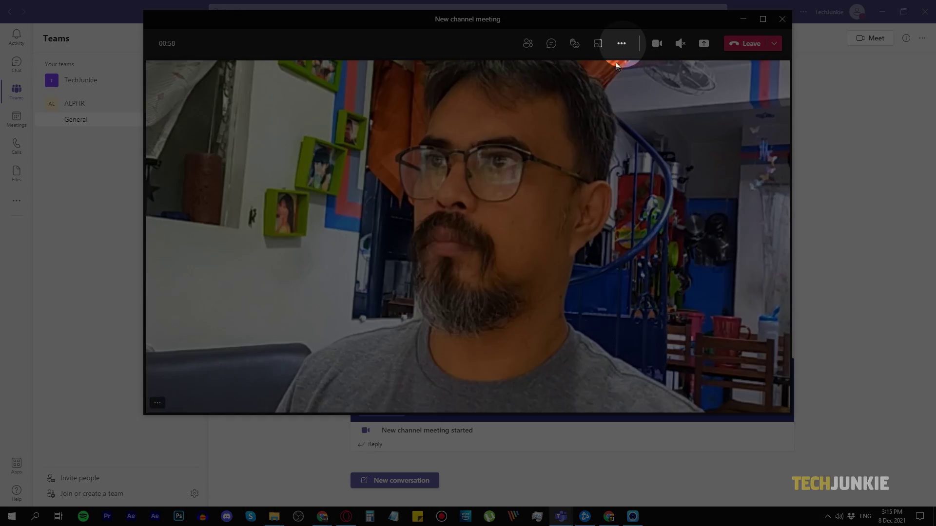
Switch the meeting camera background to Blur through background effects
click(621, 47)
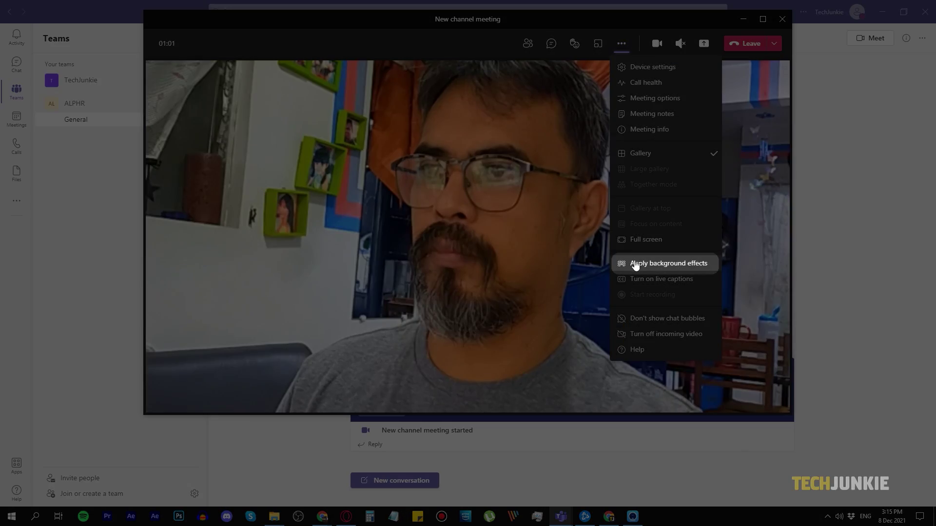
click(637, 263)
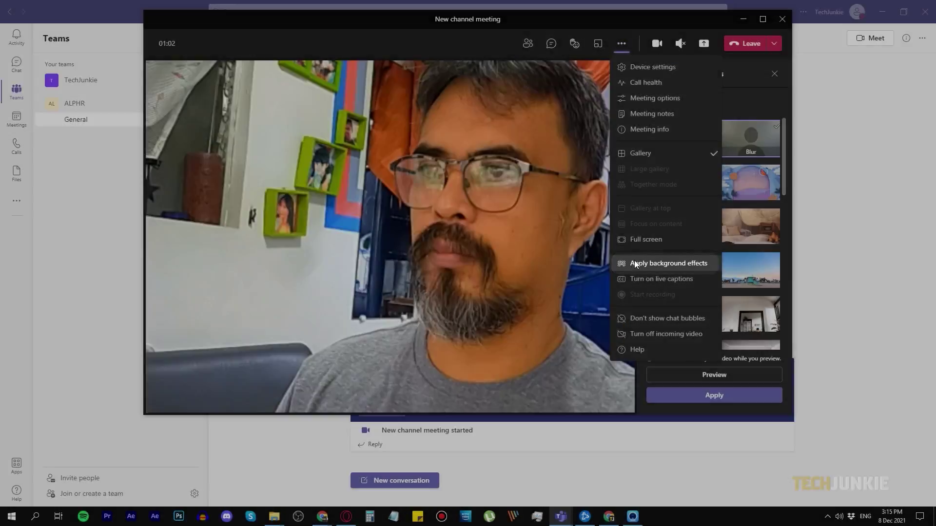
click(742, 154)
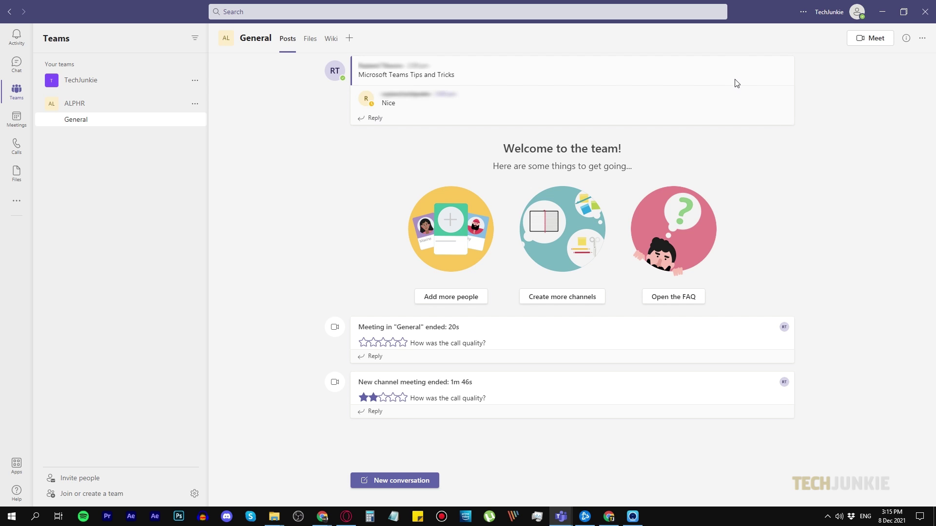
mouse_move(726, 75)
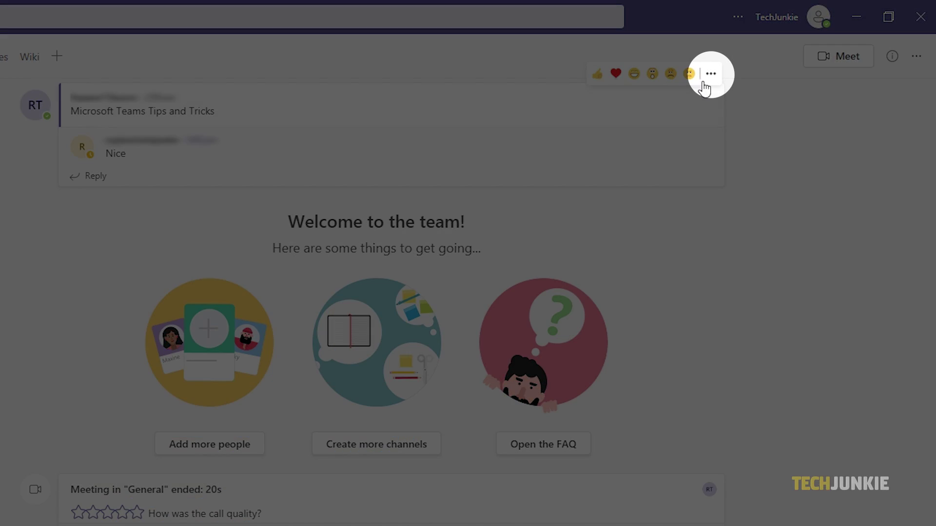
click(708, 82)
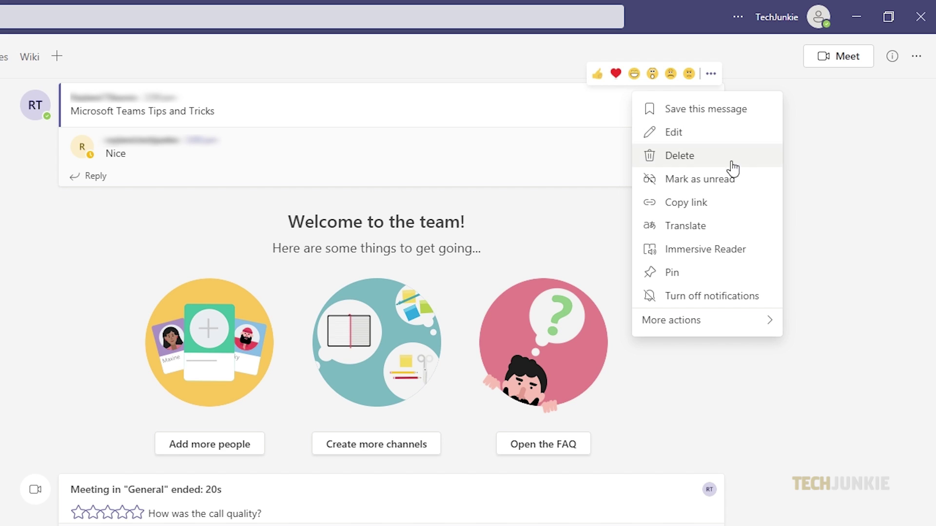
click(736, 253)
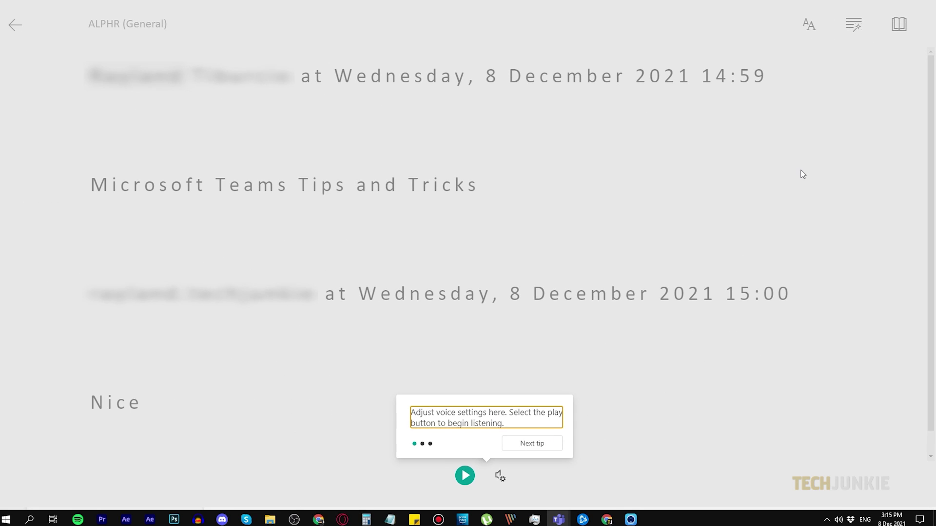
click(468, 474)
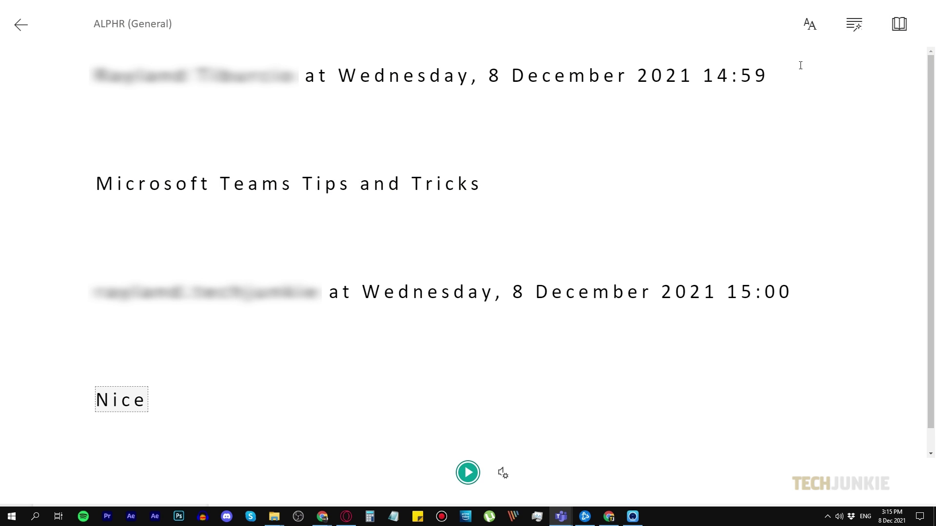
click(808, 25)
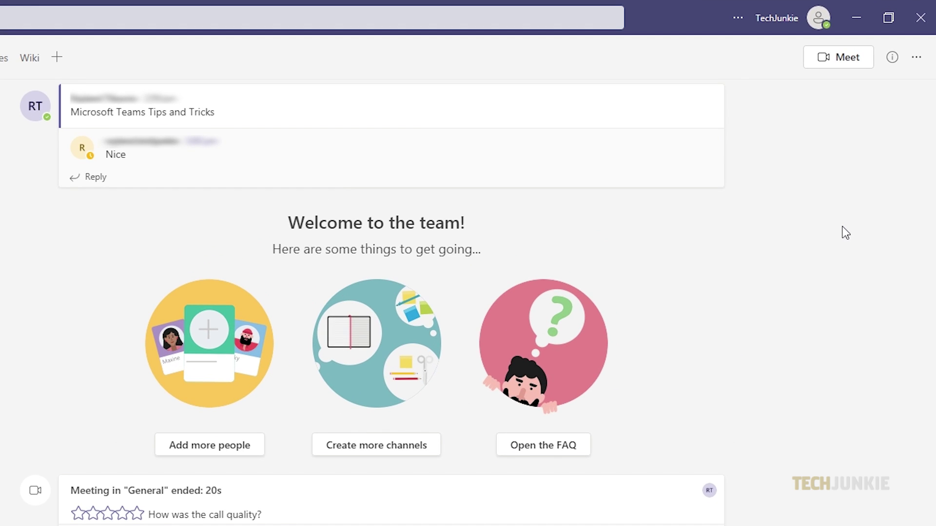
Pin the Microsoft Teams Tips and Tricks post, then pin the General channel
mouse_move(666, 120)
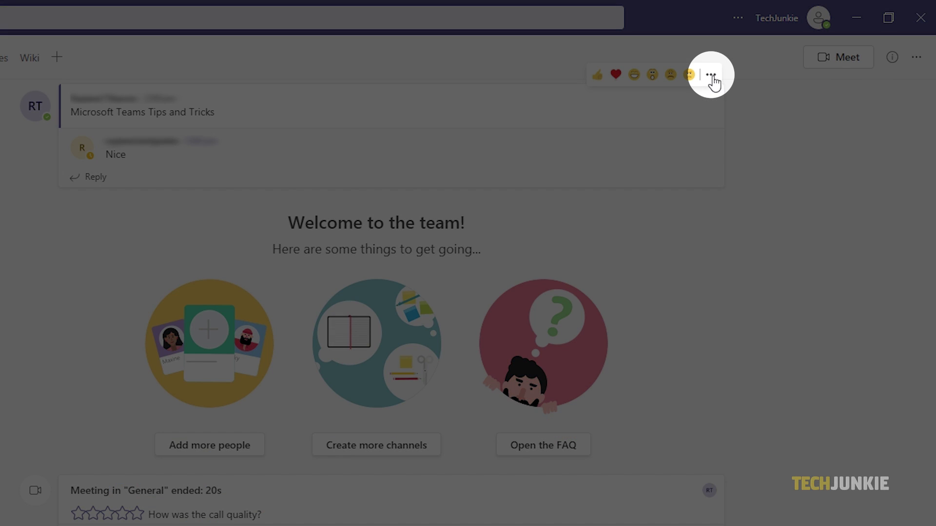
click(711, 75)
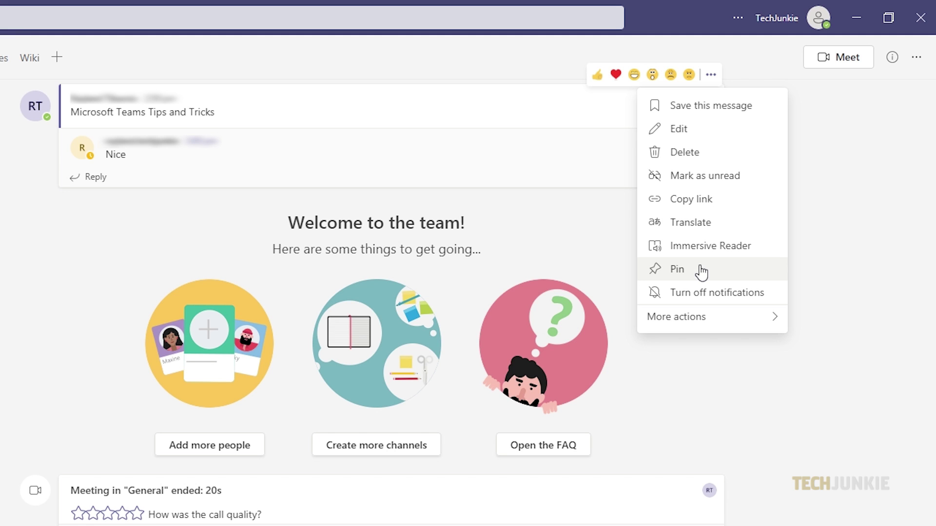
click(701, 271)
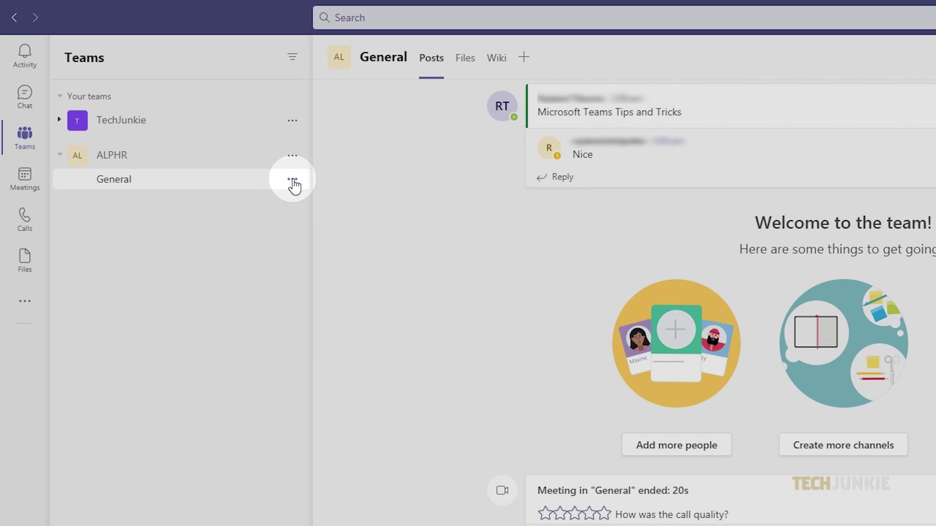
click(293, 180)
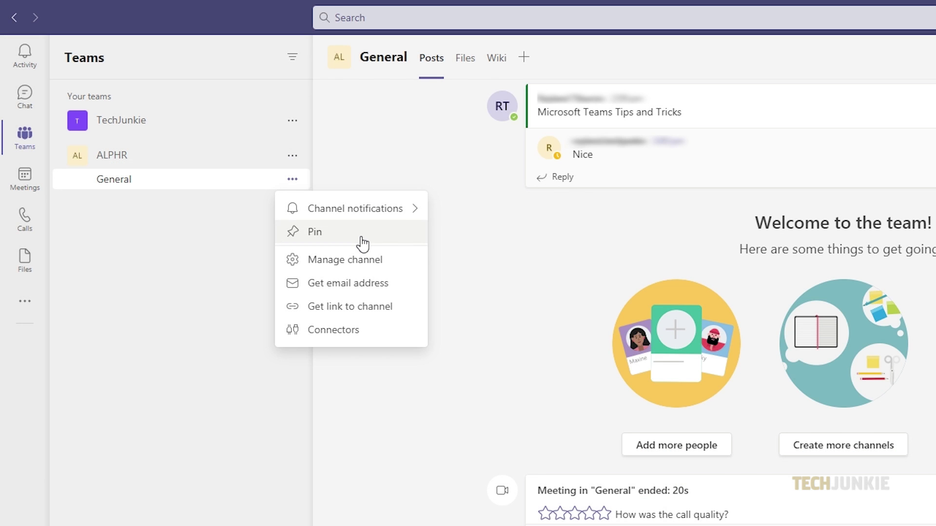
click(361, 234)
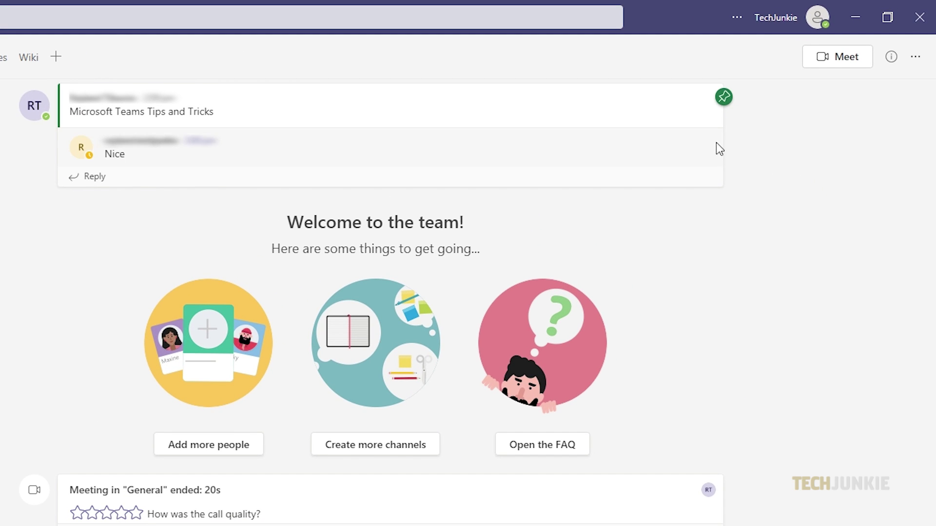
Mark the pinned Microsoft Teams Tips and Tricks post as unread
mouse_move(716, 127)
click(712, 123)
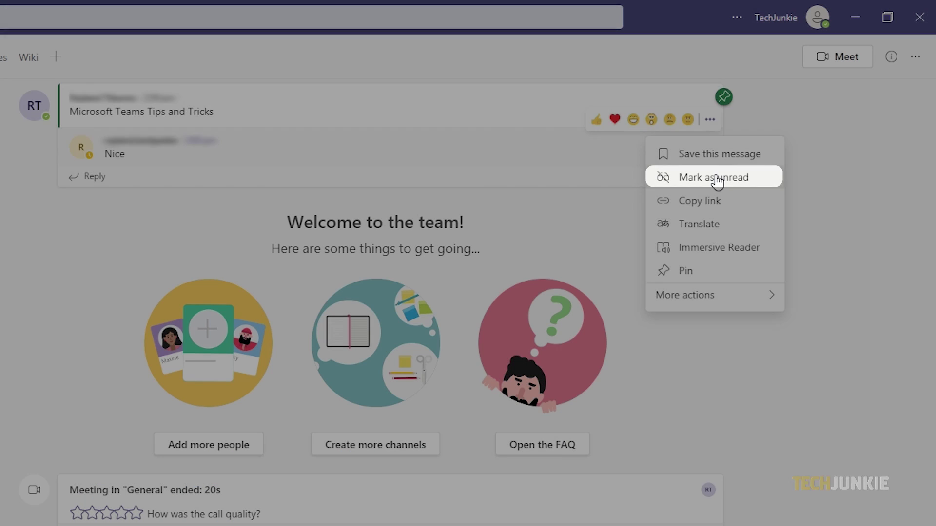
click(716, 181)
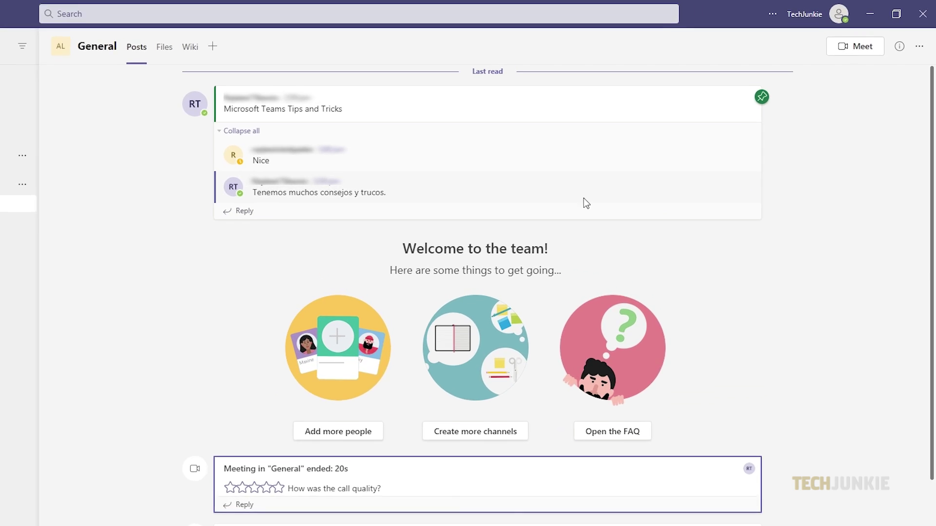
mouse_move(648, 159)
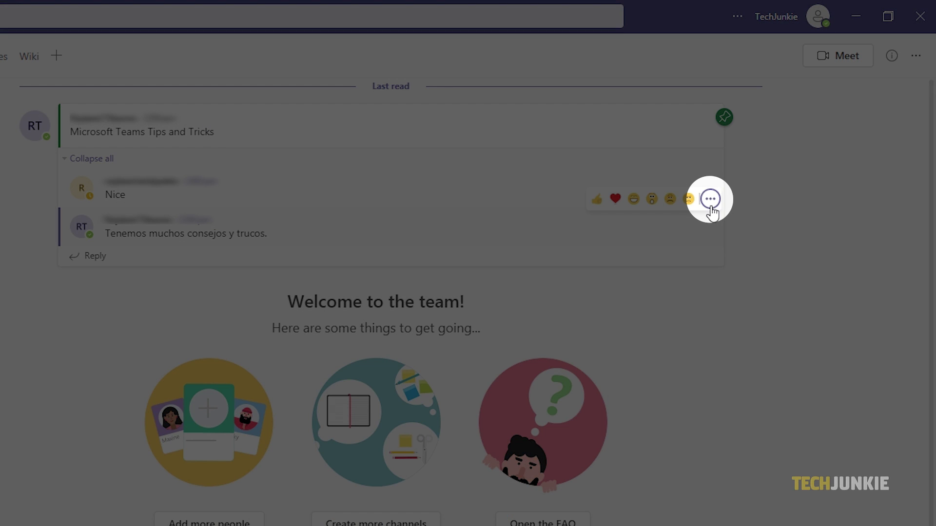
Translate the Spanish reply 'Tenemos muchos consejos y trucos' into English
click(710, 201)
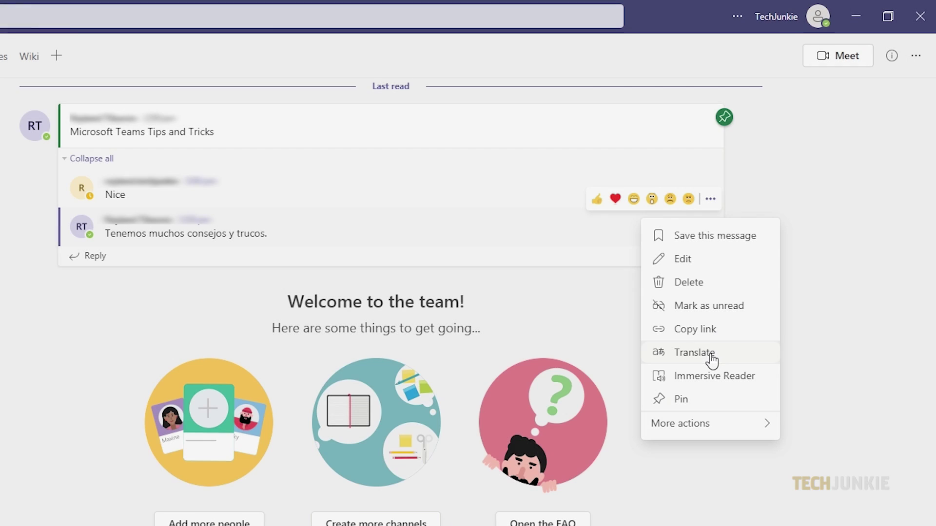
click(694, 352)
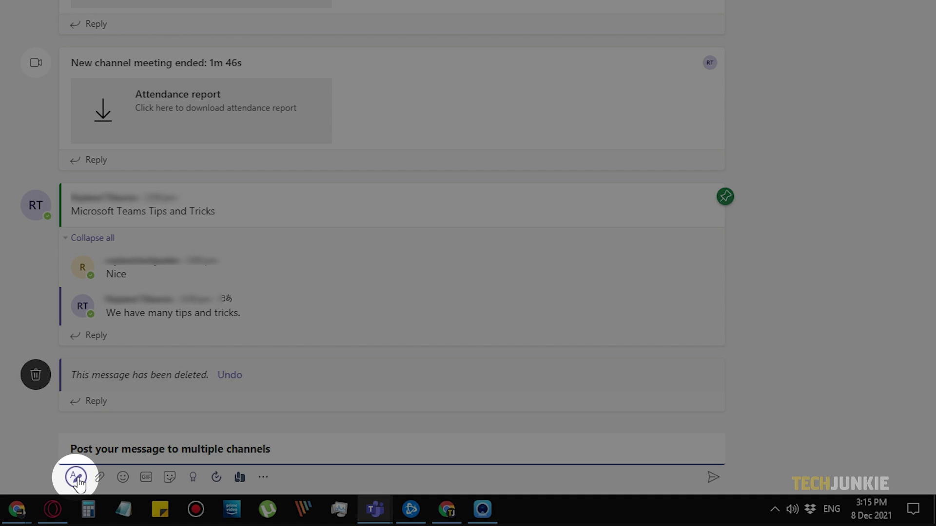
Expand the drafted message into the full formatting editor
click(75, 478)
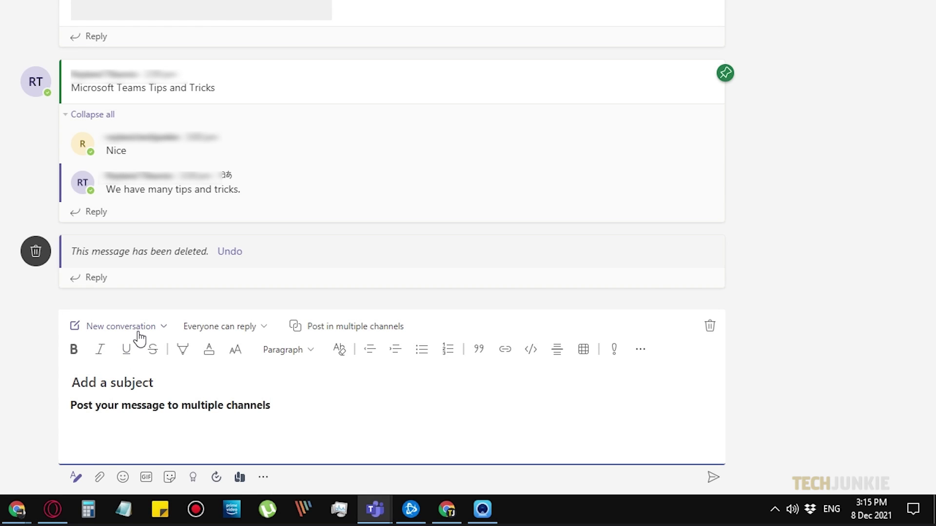
Make the post an Announcement targeting both the ALPHR and TechJunkie General channels
click(141, 335)
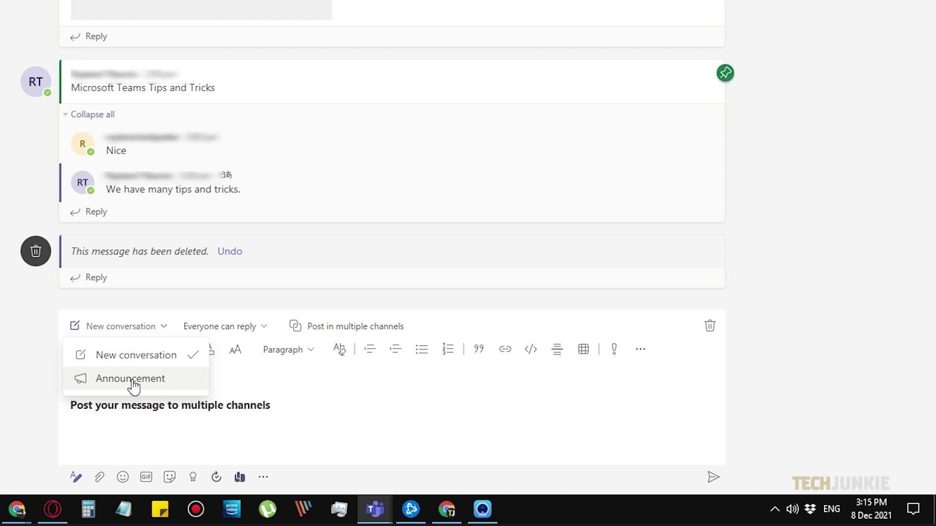
click(130, 380)
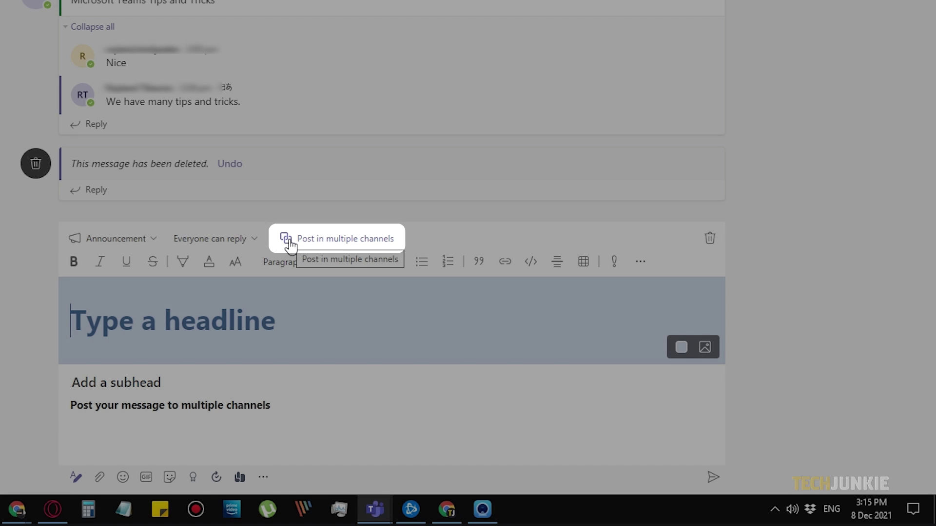
click(290, 242)
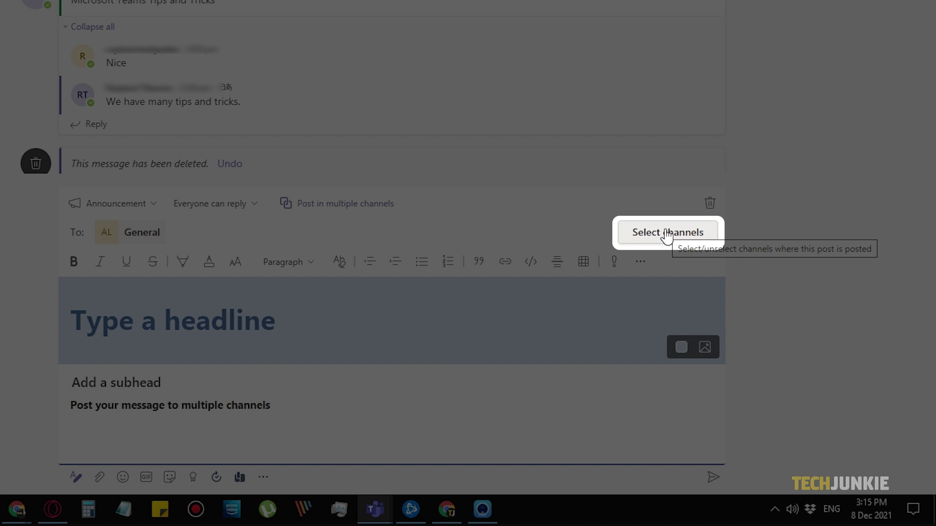
click(666, 234)
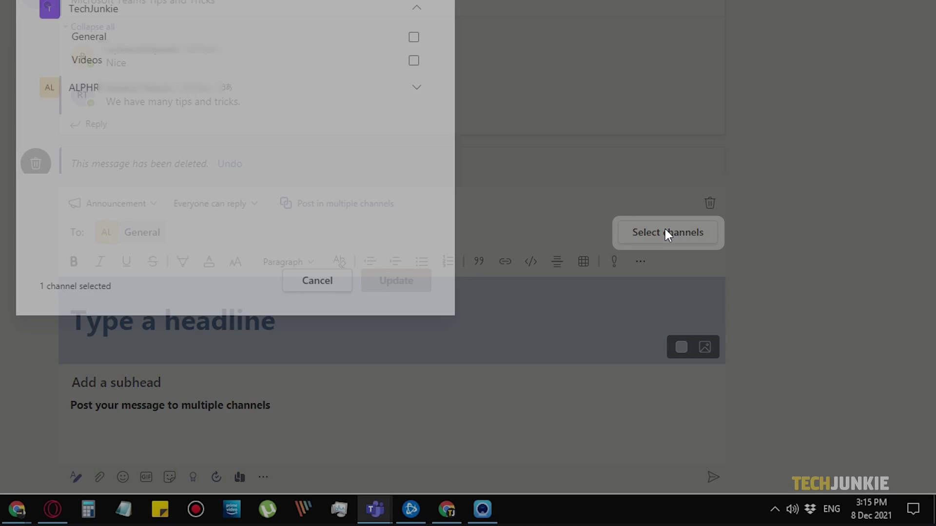
click(417, 209)
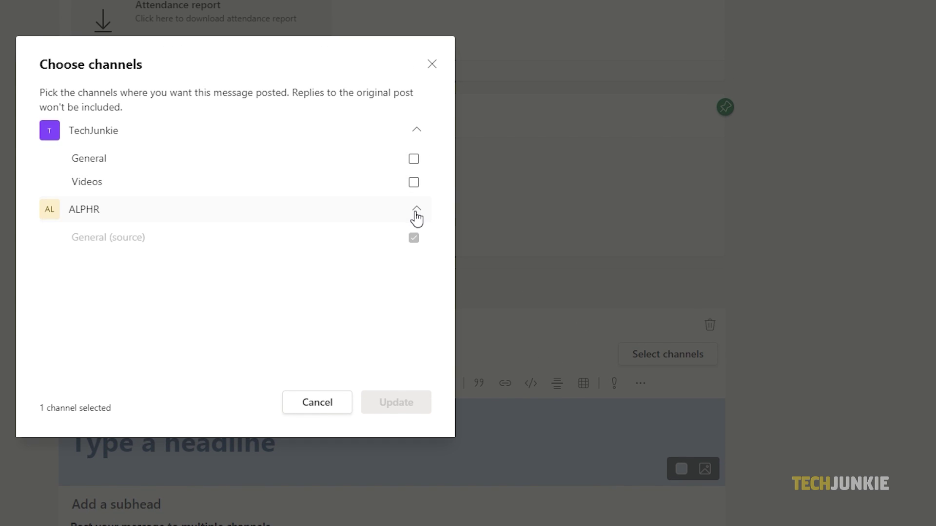
click(414, 159)
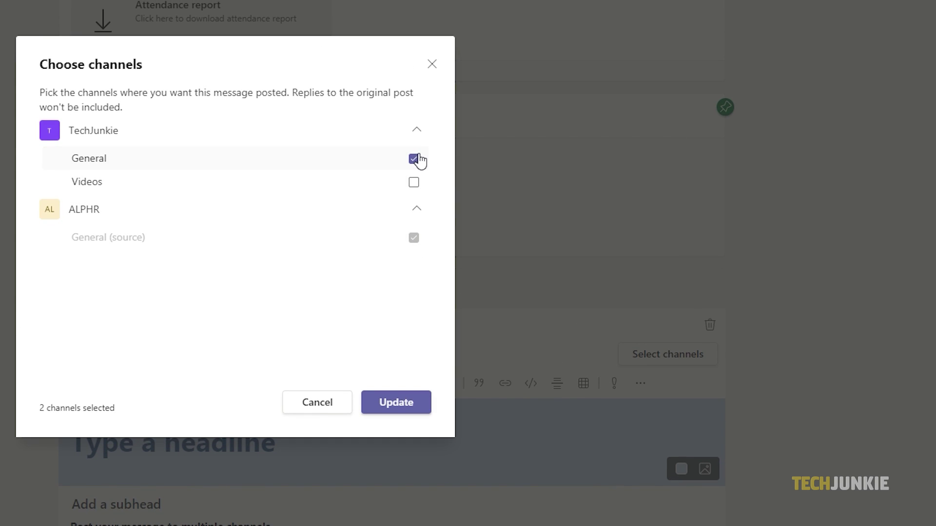
click(393, 406)
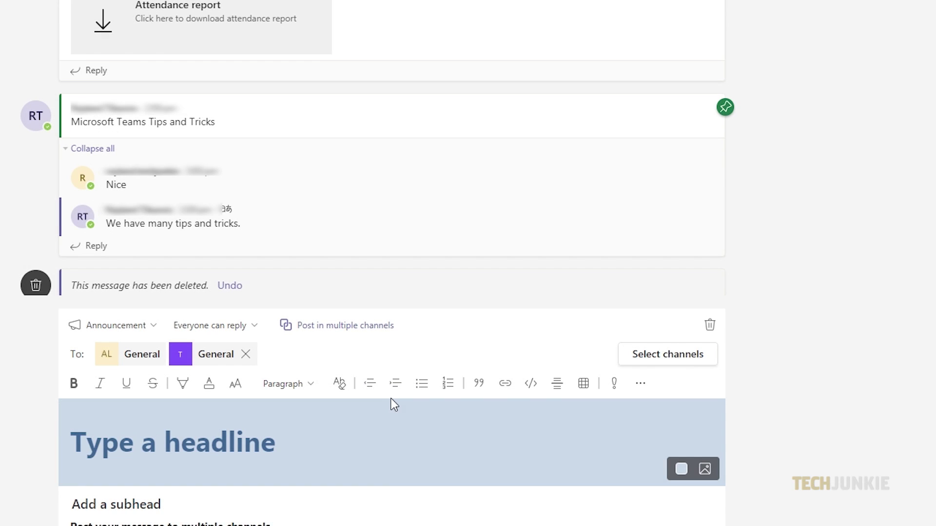
click(254, 326)
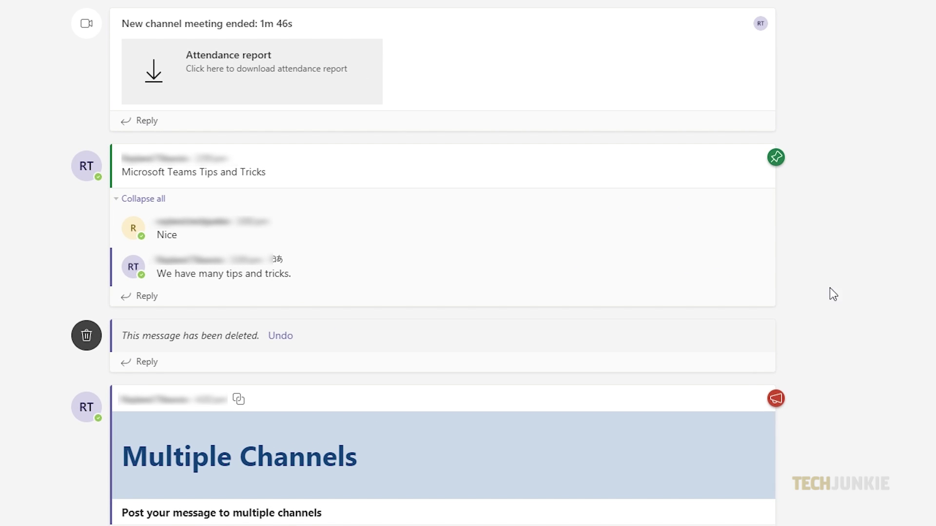
Save the Microsoft Teams Tips and Tricks message and view it under Saved
mouse_move(754, 168)
click(762, 137)
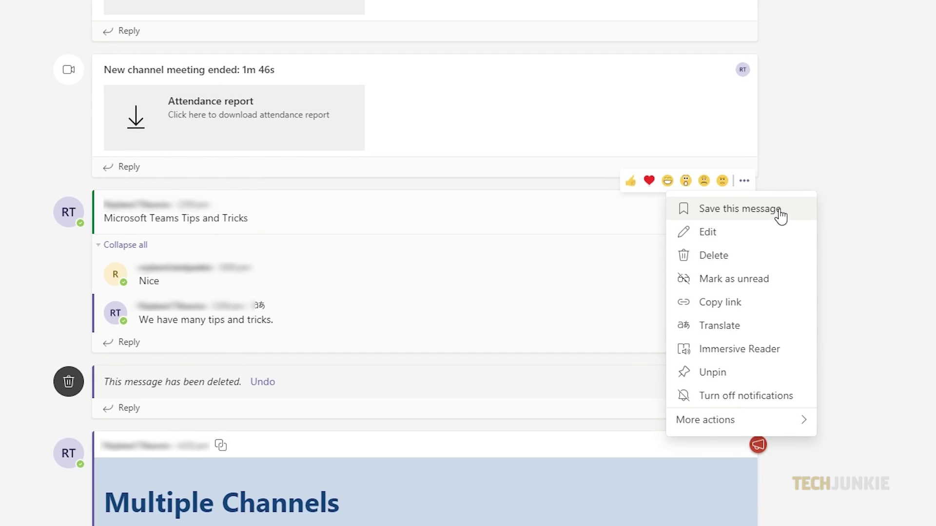
click(789, 166)
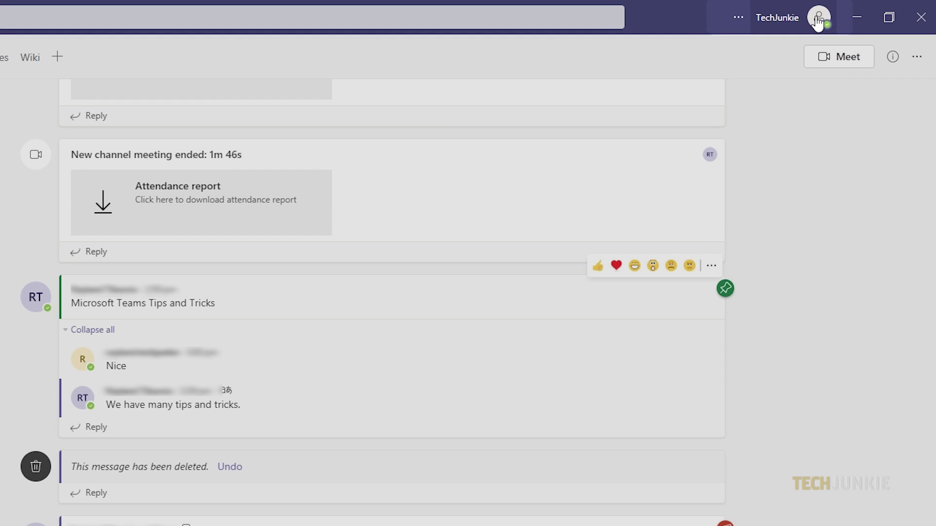
click(819, 21)
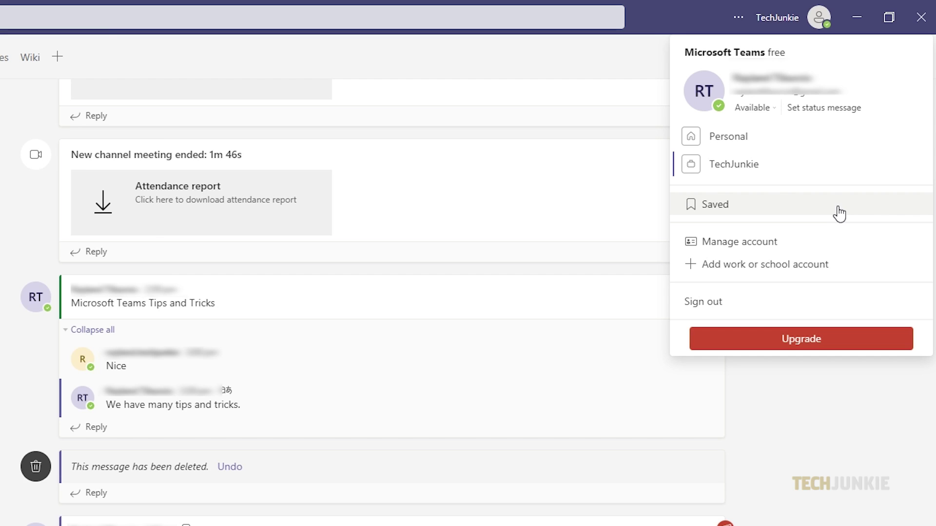
click(829, 465)
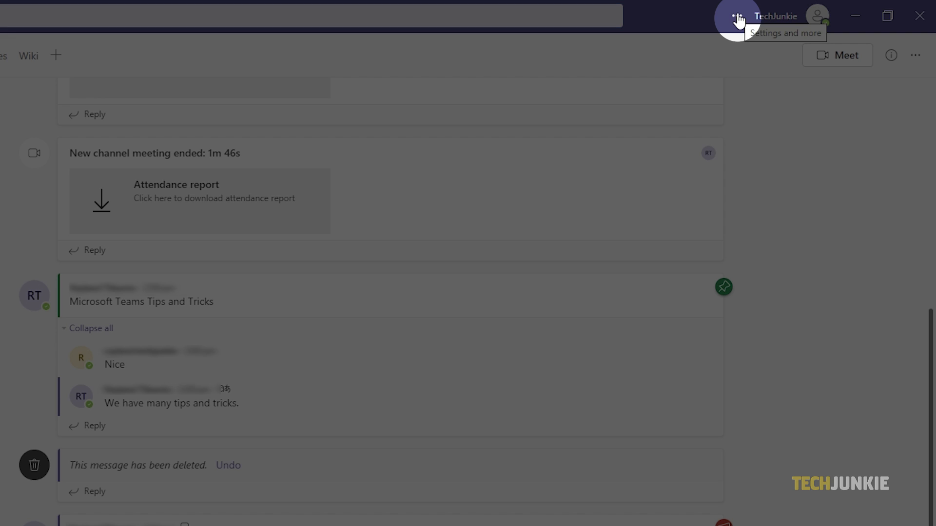
click(737, 17)
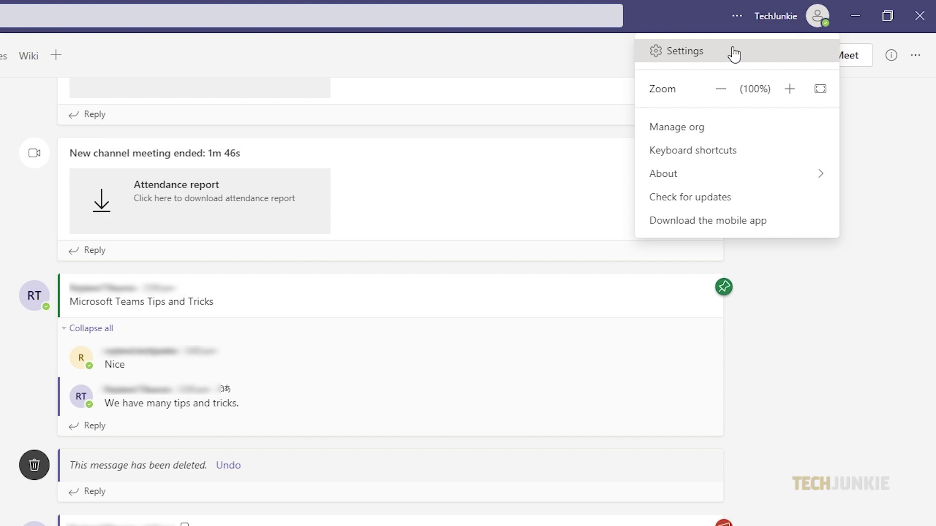
click(674, 50)
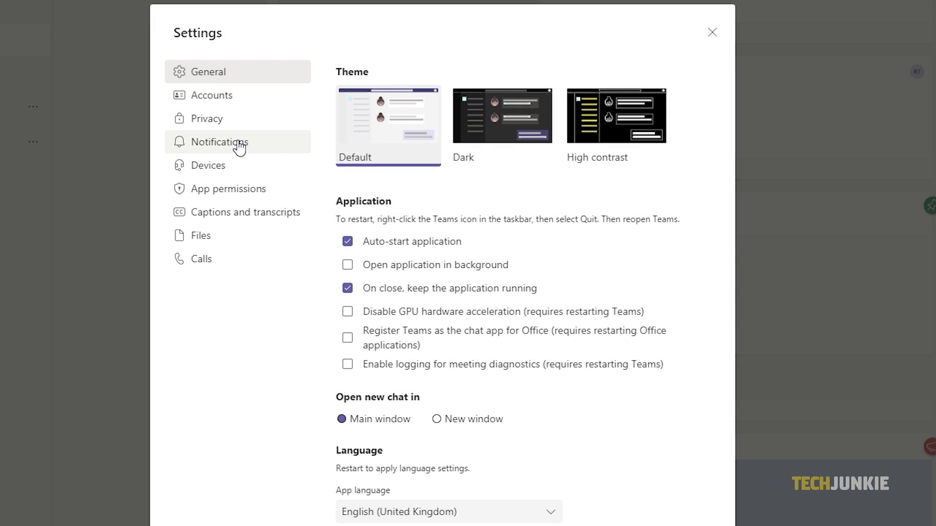
click(239, 145)
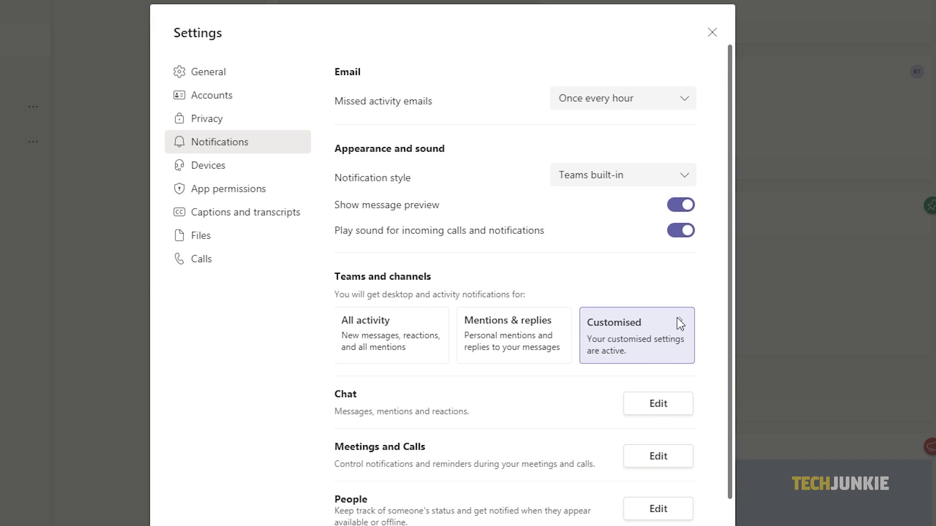
click(681, 322)
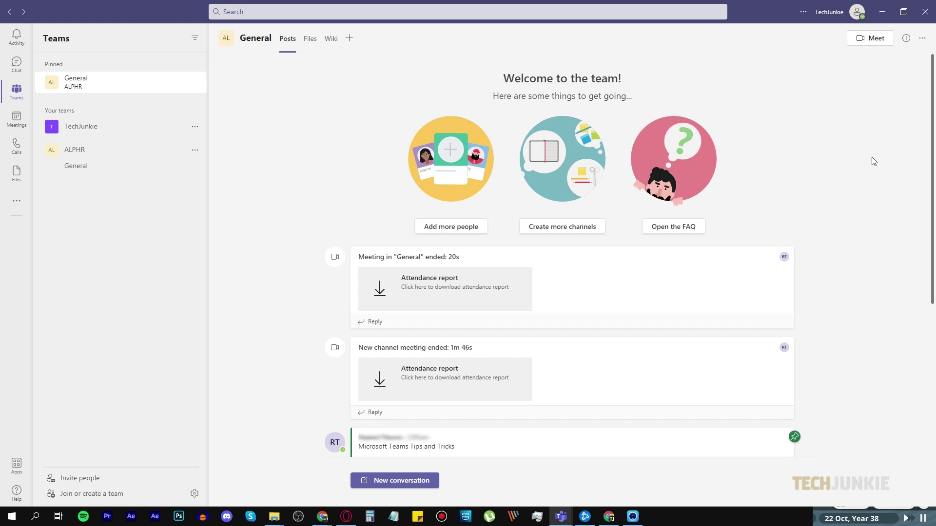
Use shortcuts to list shortcuts, toggle the camera, mute, raise a hand, and open background settings
key(ctrl+period)
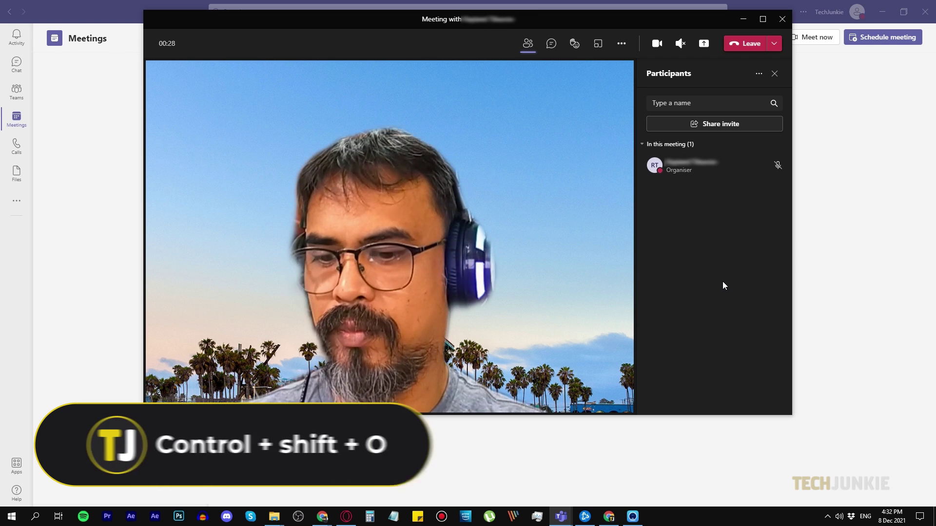
key(ctrl+shift+o)
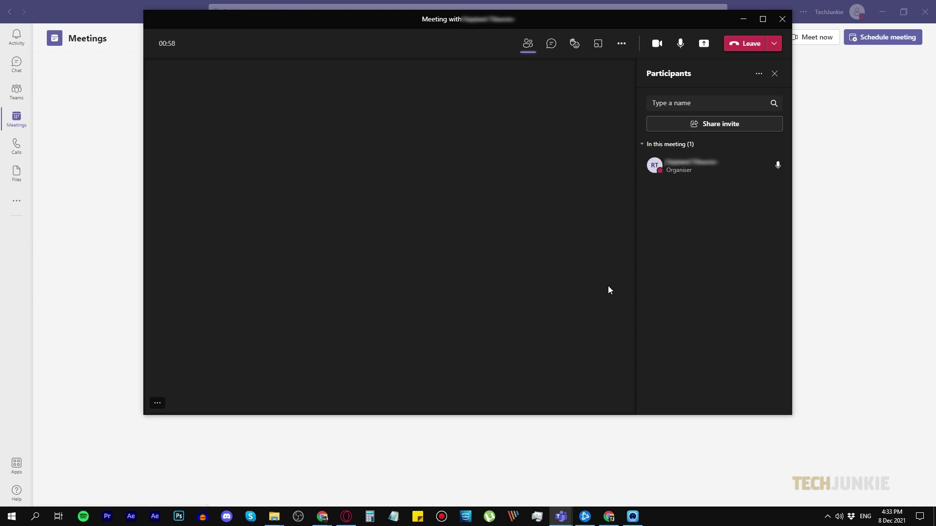
key(ctrl+shift+o)
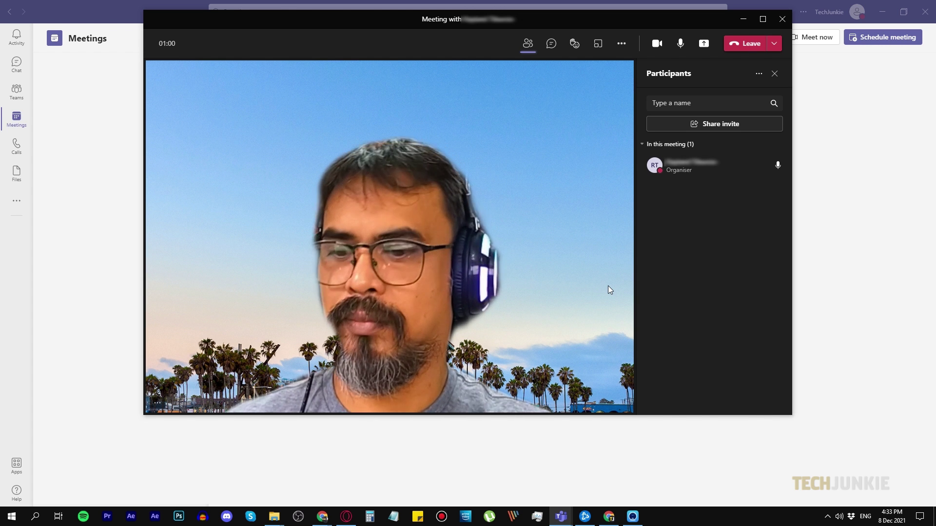
key(ctrl+shift+m)
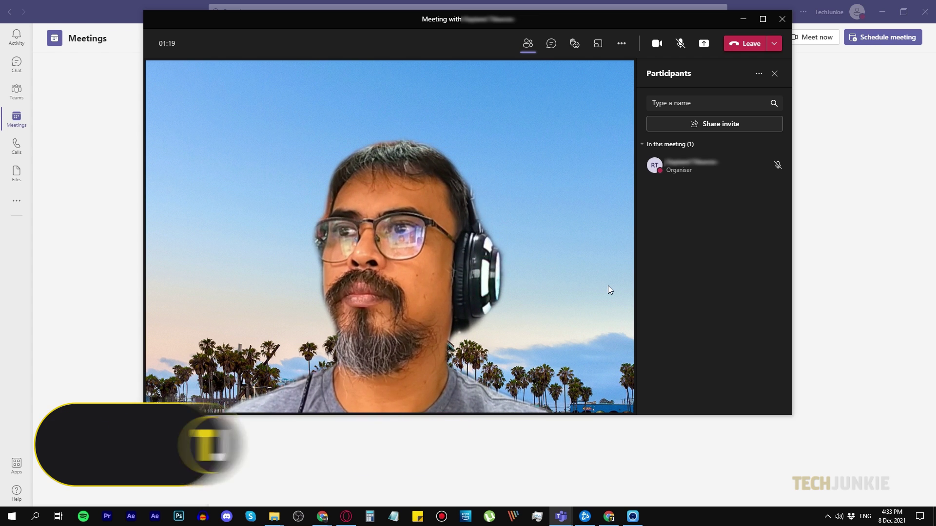
key(ctrl+shift+k)
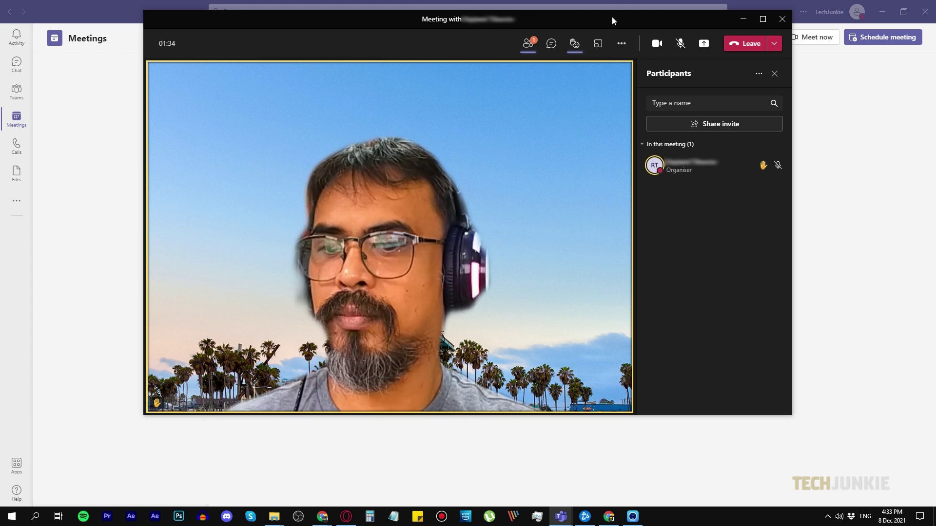
key(ctrl+shift+p)
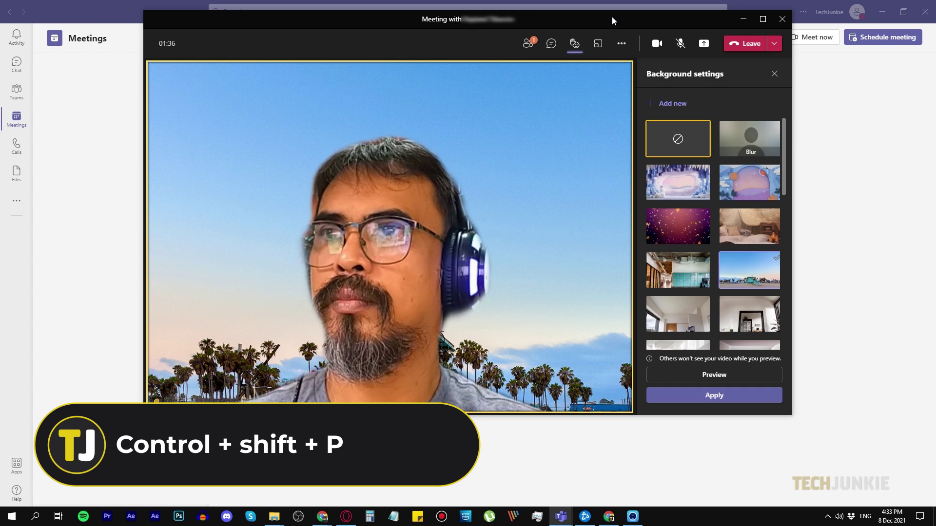